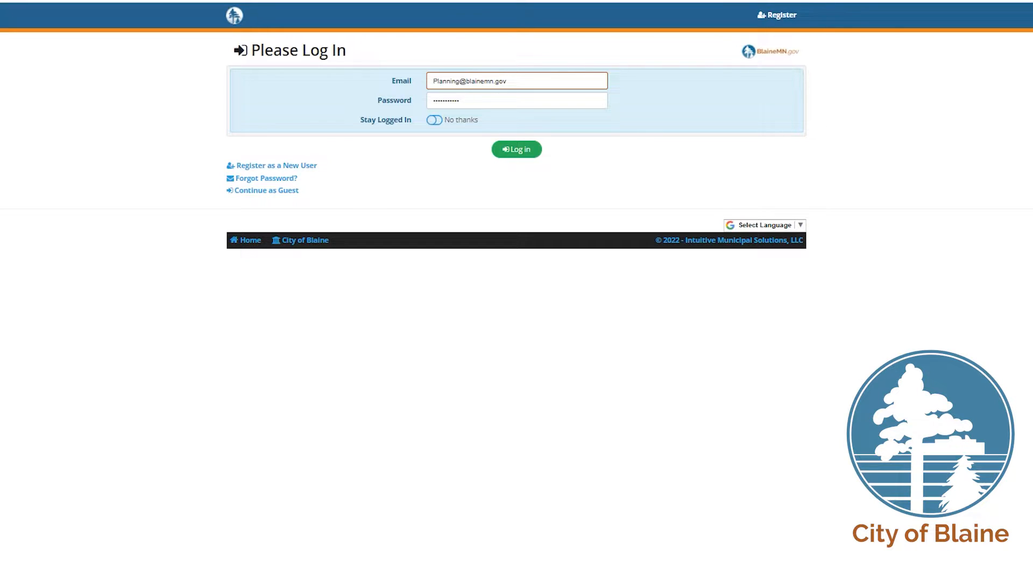
# Log in and start a new Site Plan application under Planning/Zoning.
pyautogui.click(517, 151)
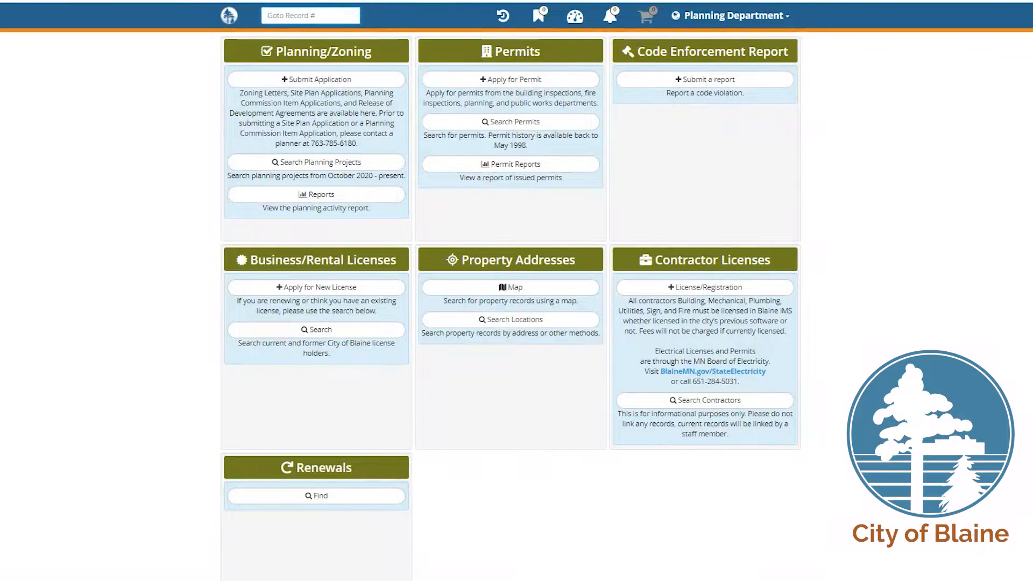
pyautogui.click(322, 78)
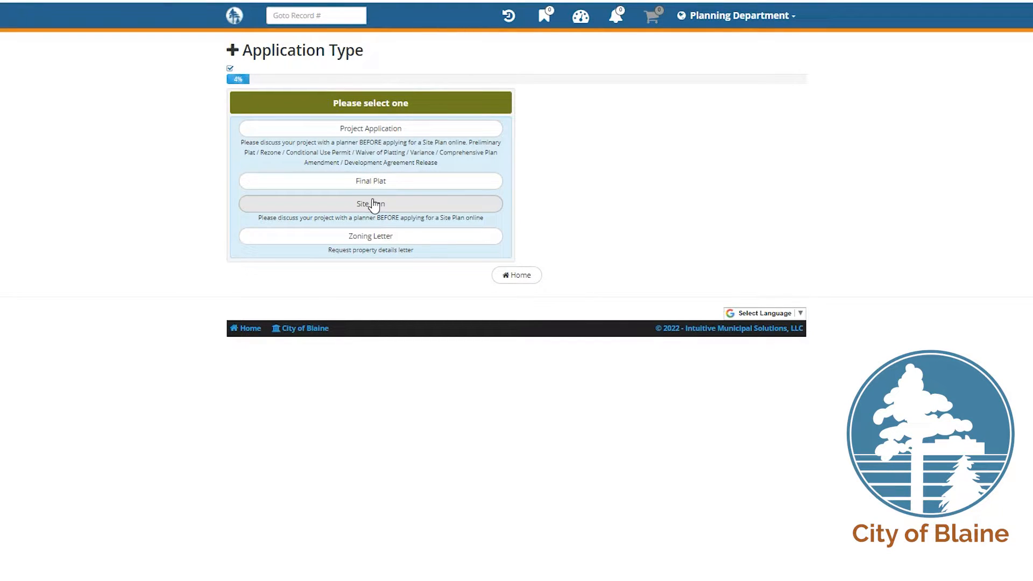
pyautogui.click(372, 203)
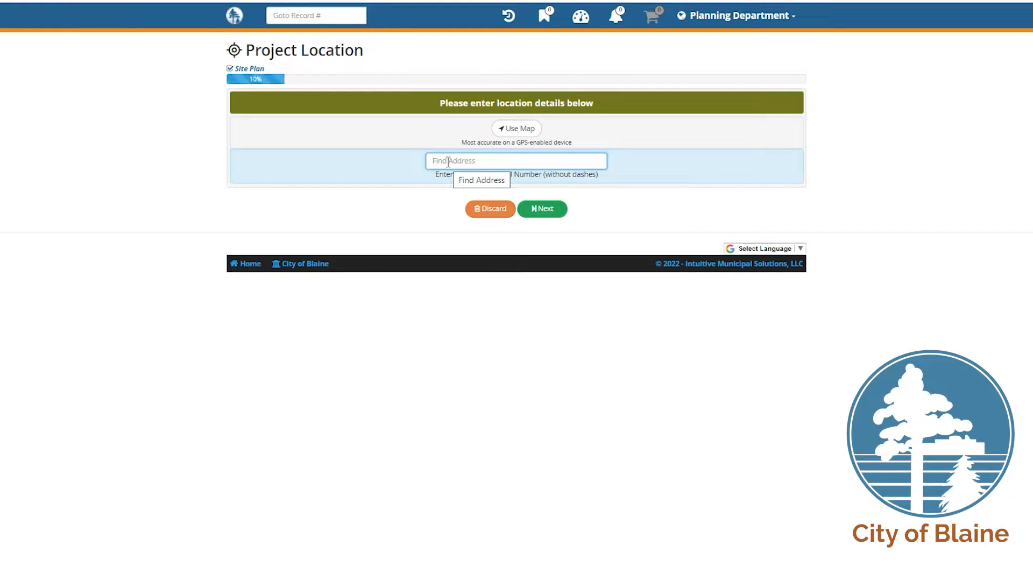
# Set the project location to 10801 Town Square Drive NE, Blaine, MN 55449.
pyautogui.write('0801')
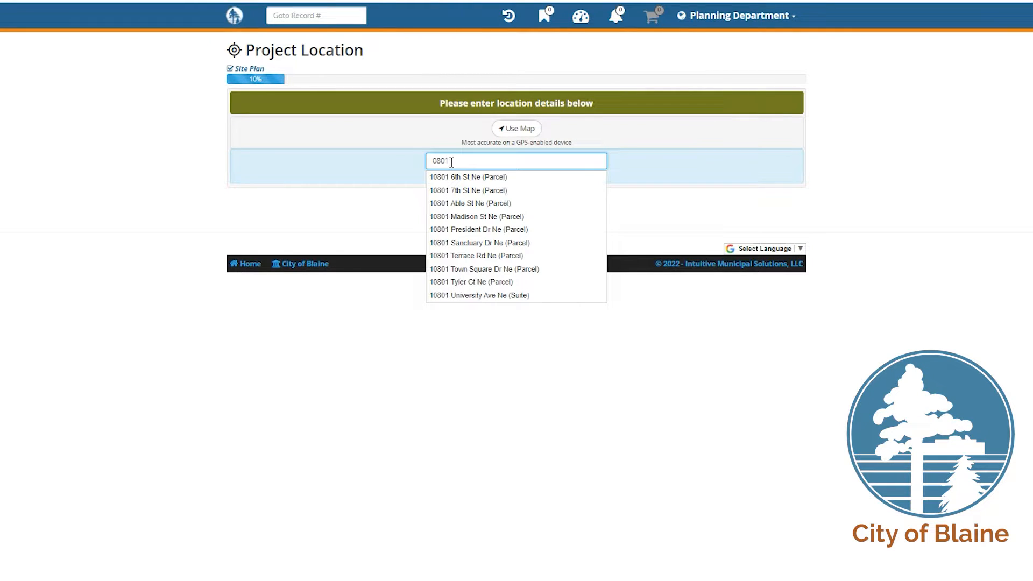
pyautogui.press('BackSpace')
pyautogui.press('BackSpace')
pyautogui.press('BackSpace')
pyautogui.press('BackSpace')
pyautogui.write('10801')
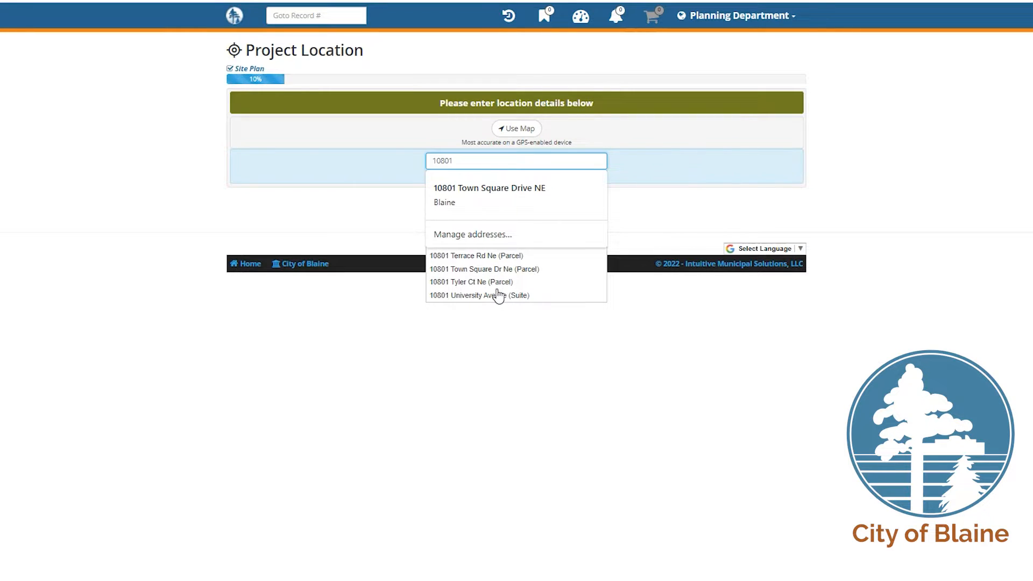
pyautogui.click(492, 270)
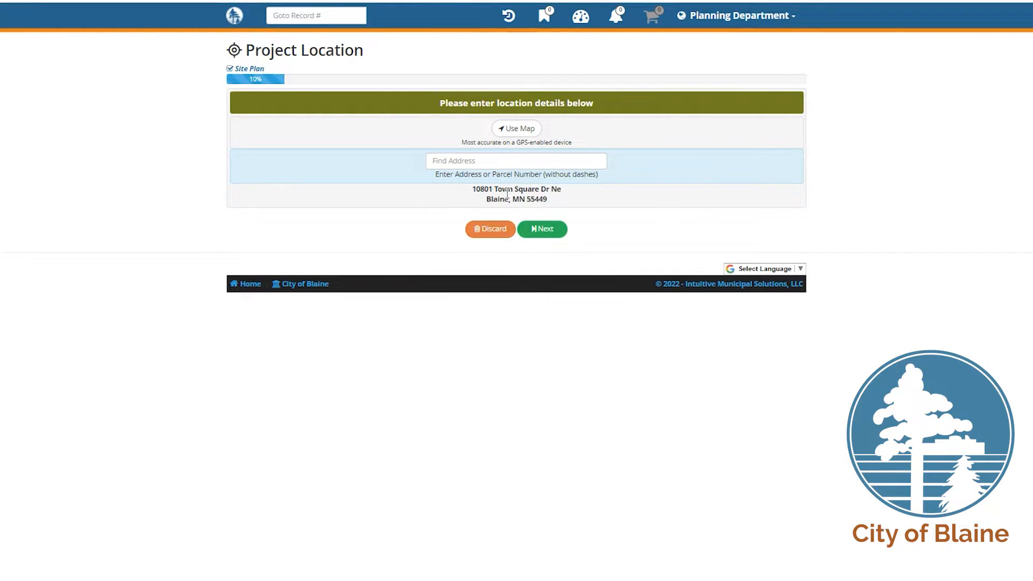
pyautogui.click(547, 232)
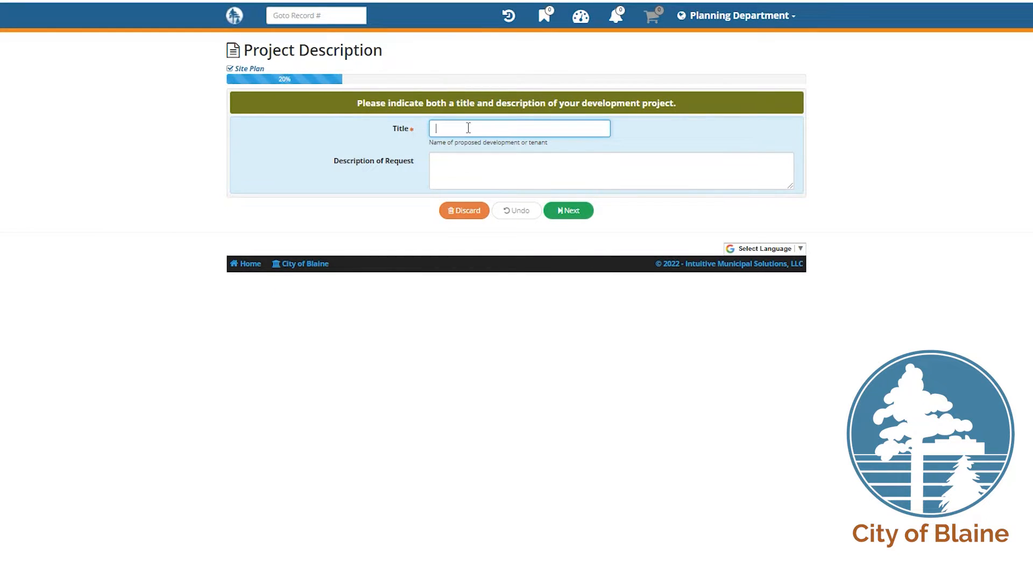
# Title the project 'New Restraunt' with the description 'New 10,000 square foot restaurant.', spelling corrected.
pyautogui.write('New 10,000 sf restra')
pyautogui.press('BackSpace')
pyautogui.press('BackSpace')
pyautogui.press('BackSpace')
pyautogui.press('BackSpace')
pyautogui.press('BackSpace')
pyautogui.press('BackSpace')
pyautogui.press('BackSpace')
pyautogui.press('BackSpace')
pyautogui.press('BackSpace')
pyautogui.press('BackSpace')
pyautogui.press('BackSpace')
pyautogui.press('BackSpace')
pyautogui.press('BackSpace')
pyautogui.press('BackSpace')
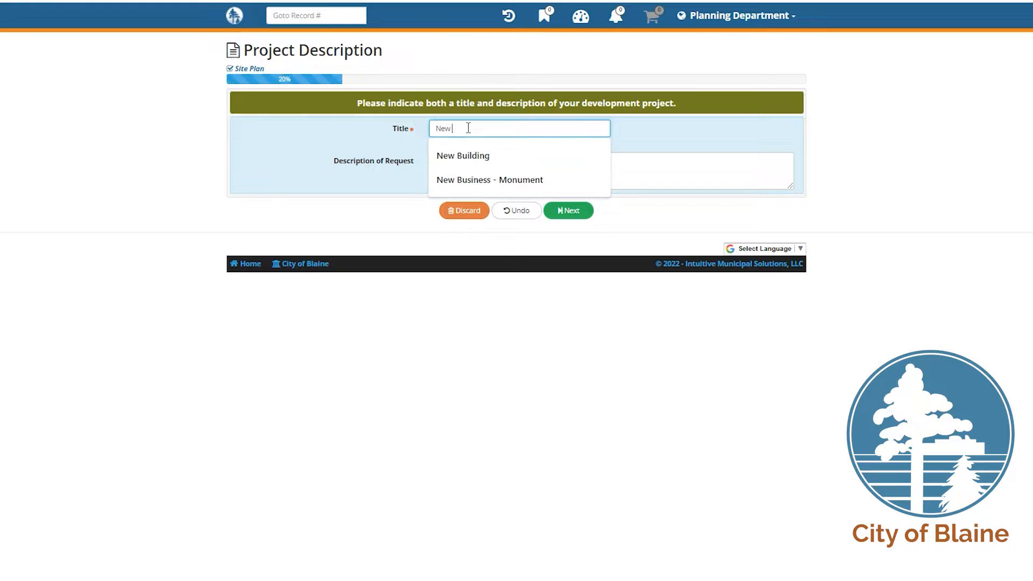
pyautogui.write('Restraunt')
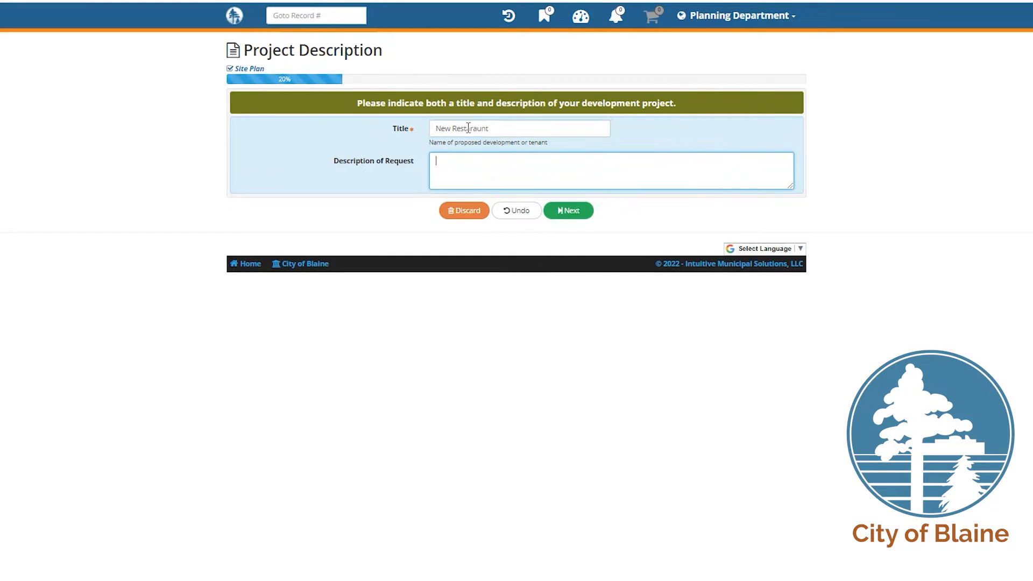
pyautogui.press('Tab')
pyautogui.write('N')
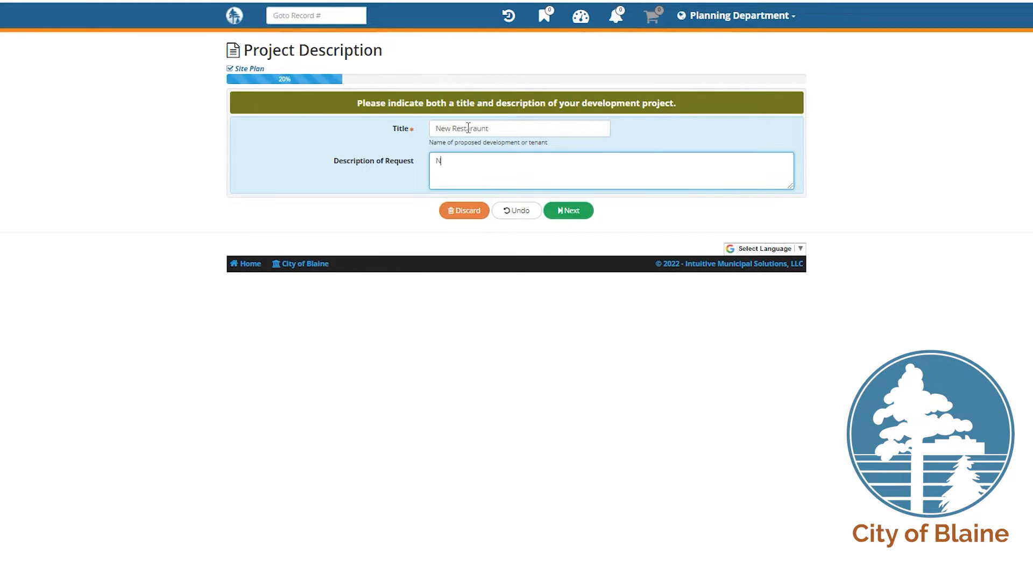
pyautogui.write('ew 10,000 s')
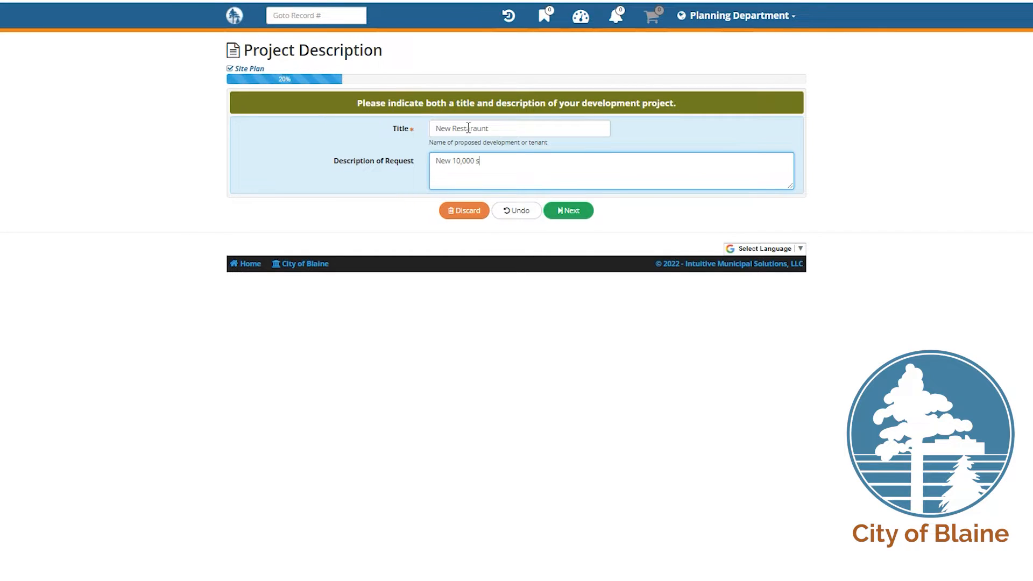
pyautogui.write('quare foot re')
pyautogui.write('stat')
pyautogui.write('aunt.')
pyautogui.rightClick(529, 160)
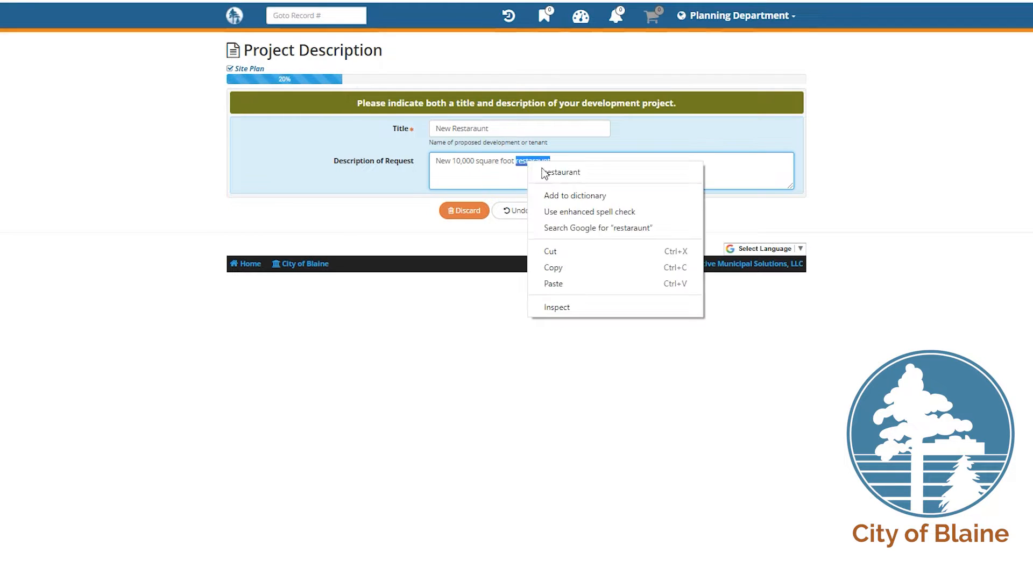
pyautogui.click(559, 171)
pyautogui.click(575, 214)
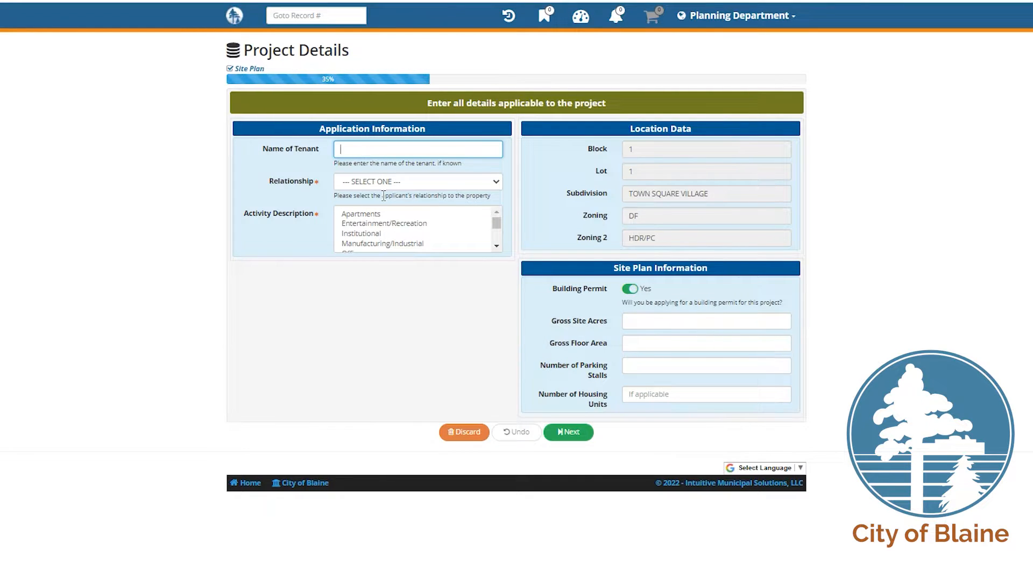
# Enter tenant Unknown, relationship Option to Purchase, and activity Restaurant.
pyautogui.write('Unknown')
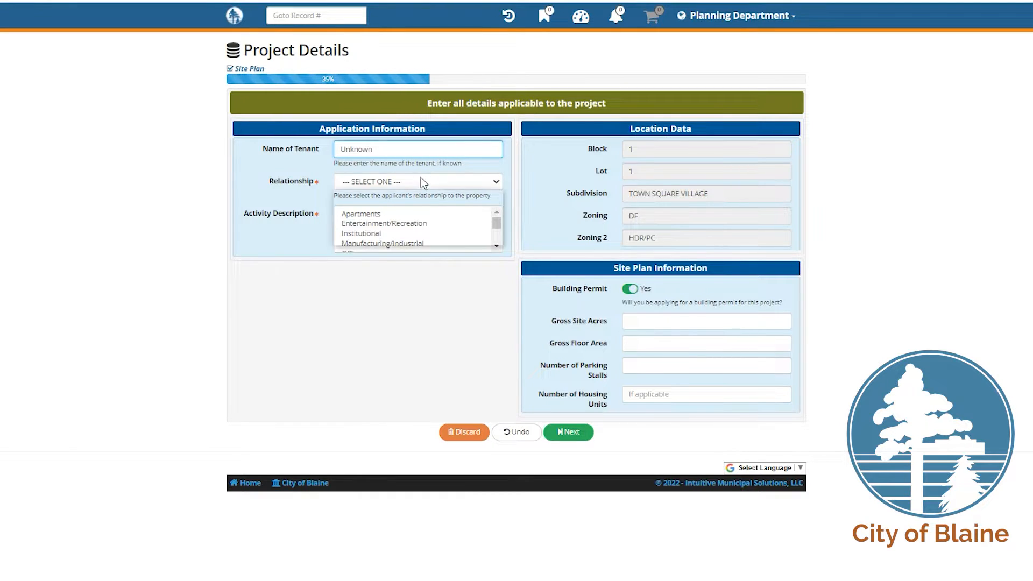
pyautogui.click(420, 179)
pyautogui.click(388, 218)
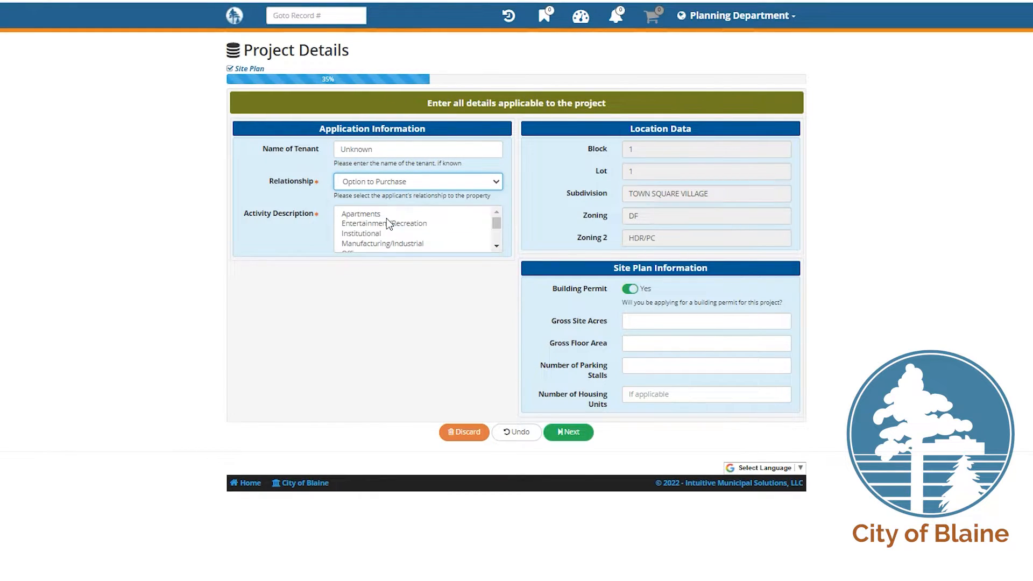
pyautogui.scroll(-3, 469, 239)
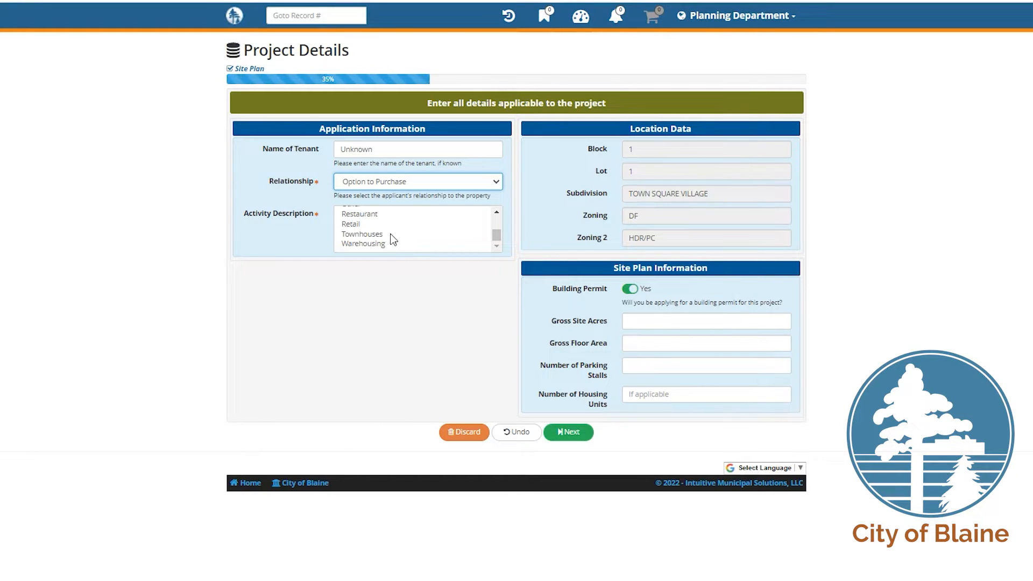
pyautogui.click(360, 214)
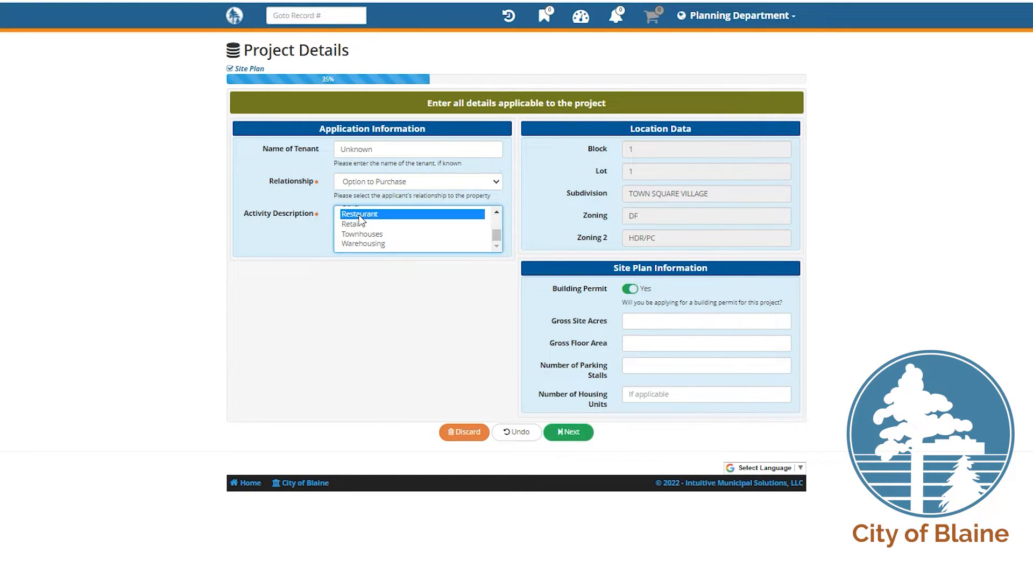
# Enter 2 gross site acres, 10,000 gross floor area and 40 parking stalls.
pyautogui.click(661, 323)
pyautogui.write('2')
pyautogui.click(665, 346)
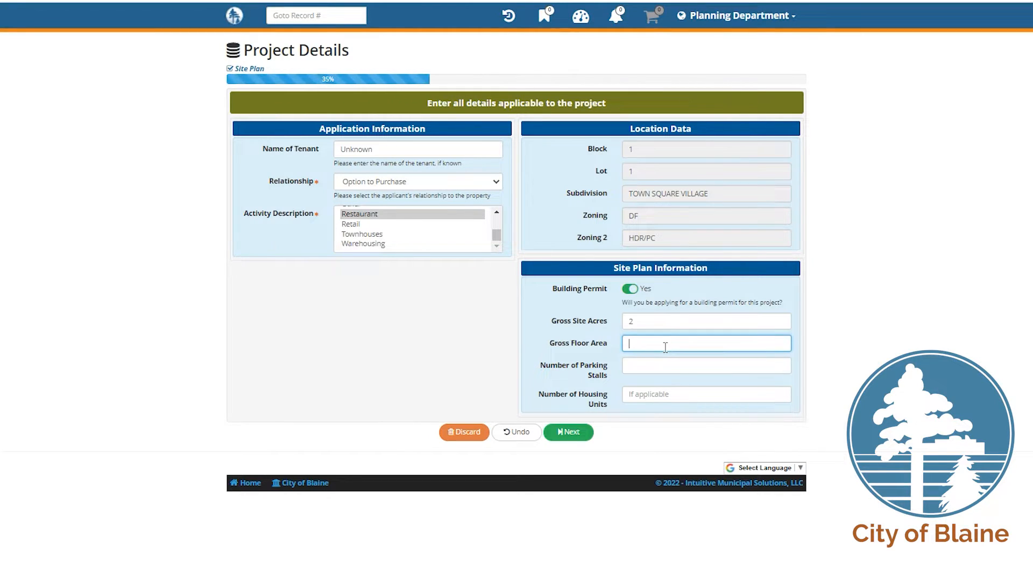
pyautogui.write('10,000')
pyautogui.click(650, 366)
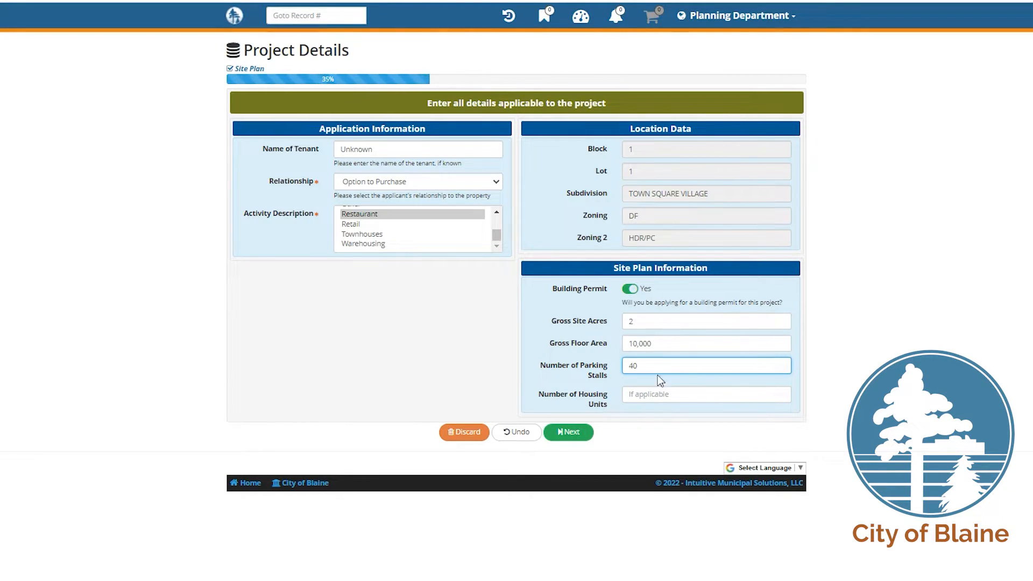
pyautogui.click(574, 432)
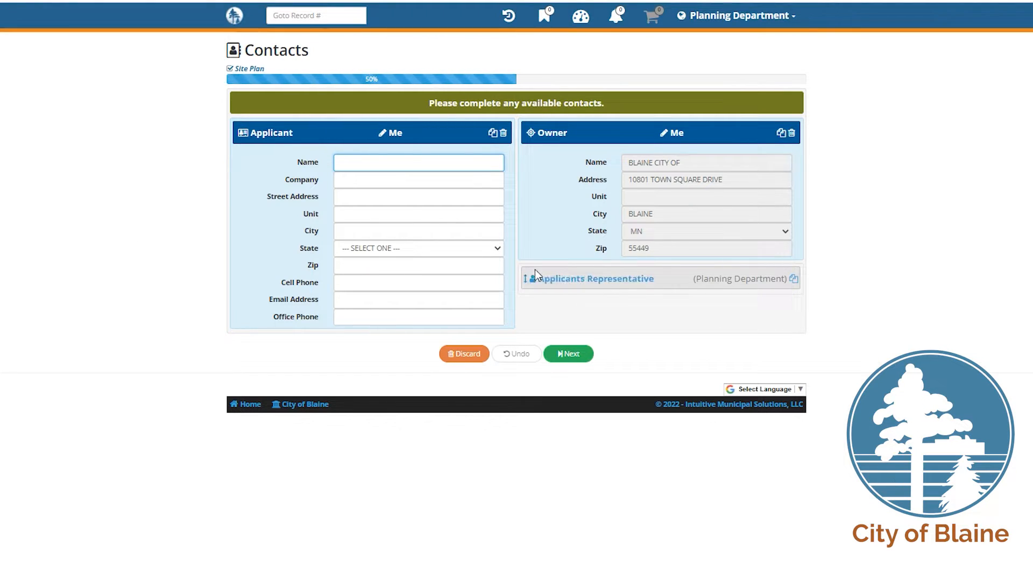
# Autofill the applicant with the Planning Department's own contact details and proceed to plan uploads.
pyautogui.click(536, 288)
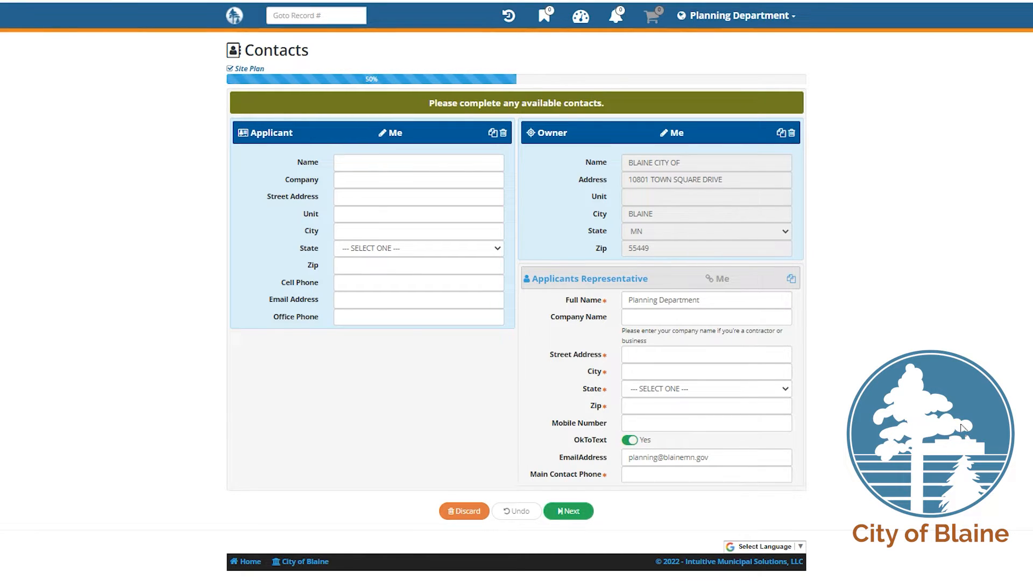
pyautogui.click(390, 138)
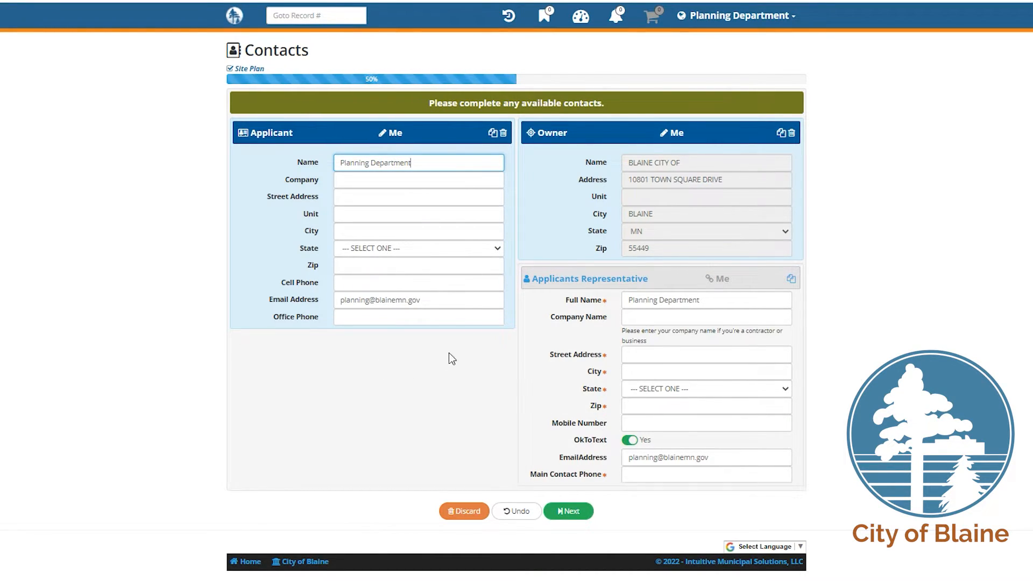
pyautogui.click(576, 504)
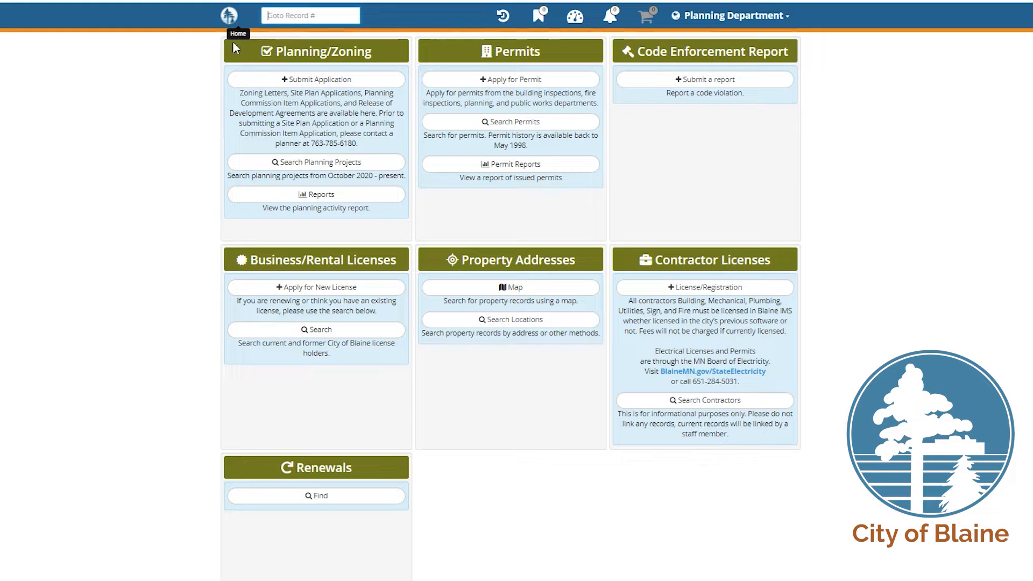
pyautogui.click(574, 16)
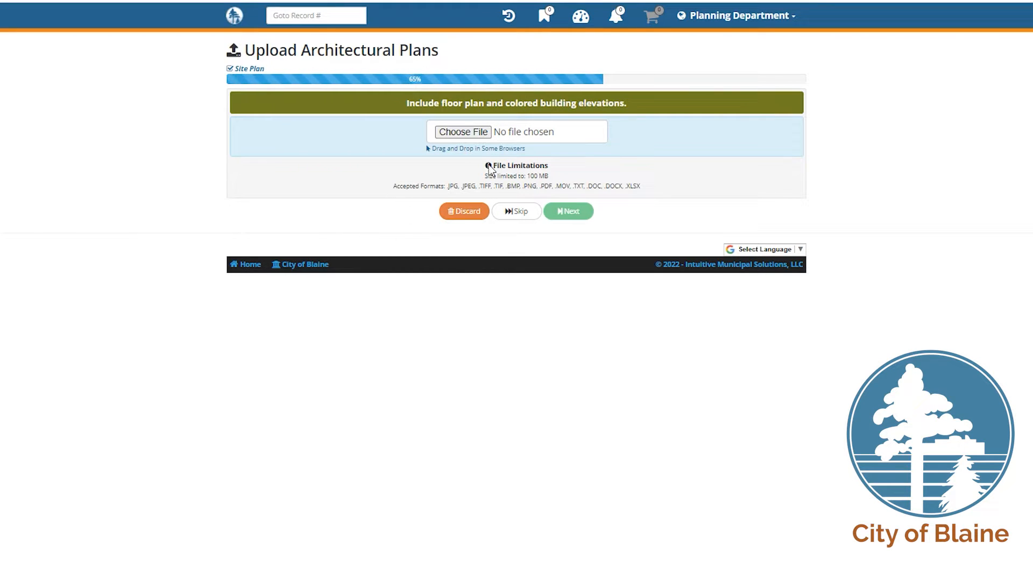
# Upload the Architectural Plans and Civil Set files.
pyautogui.click(462, 134)
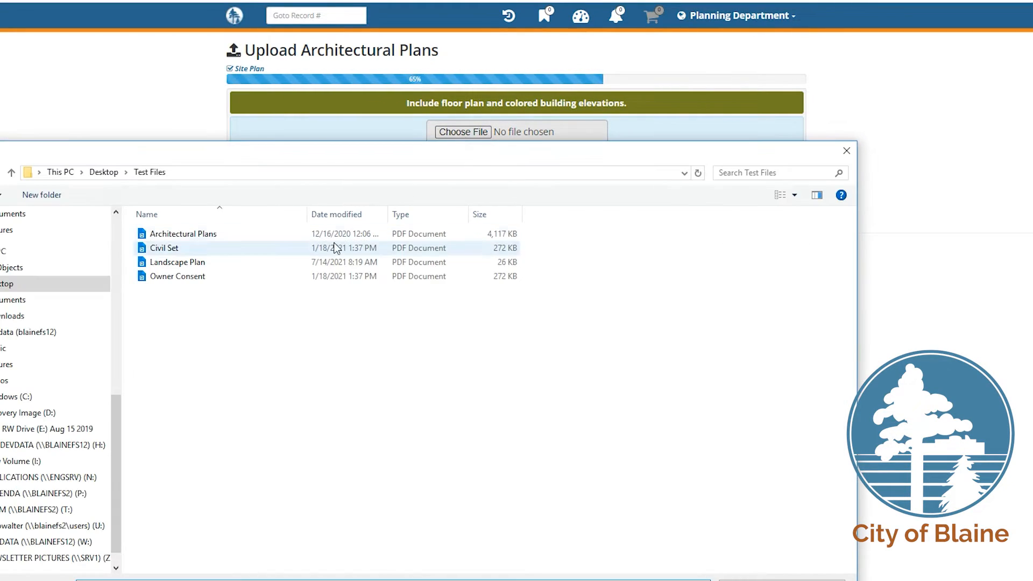
pyautogui.click(214, 233)
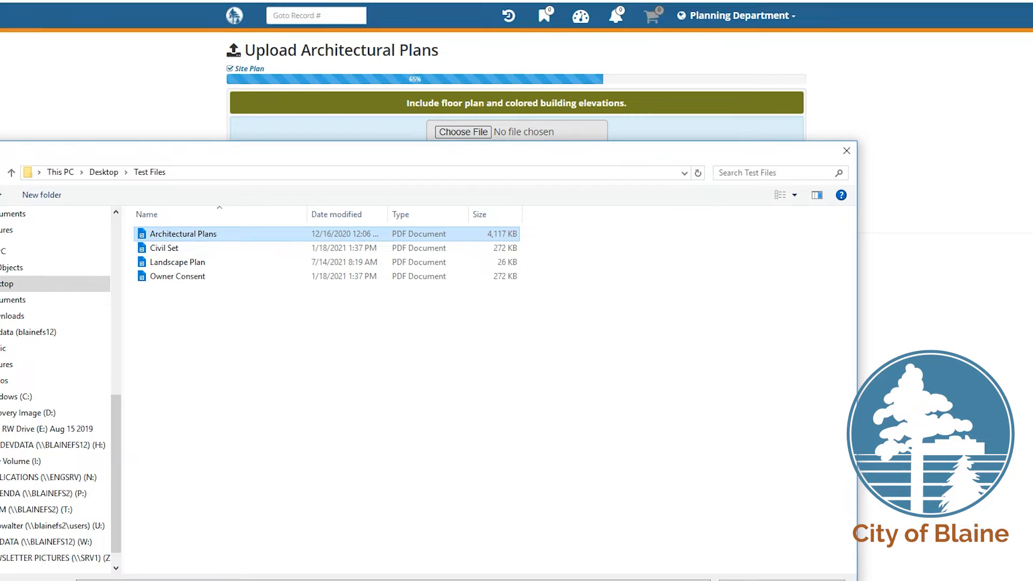
pyautogui.press('Return')
pyautogui.click(565, 213)
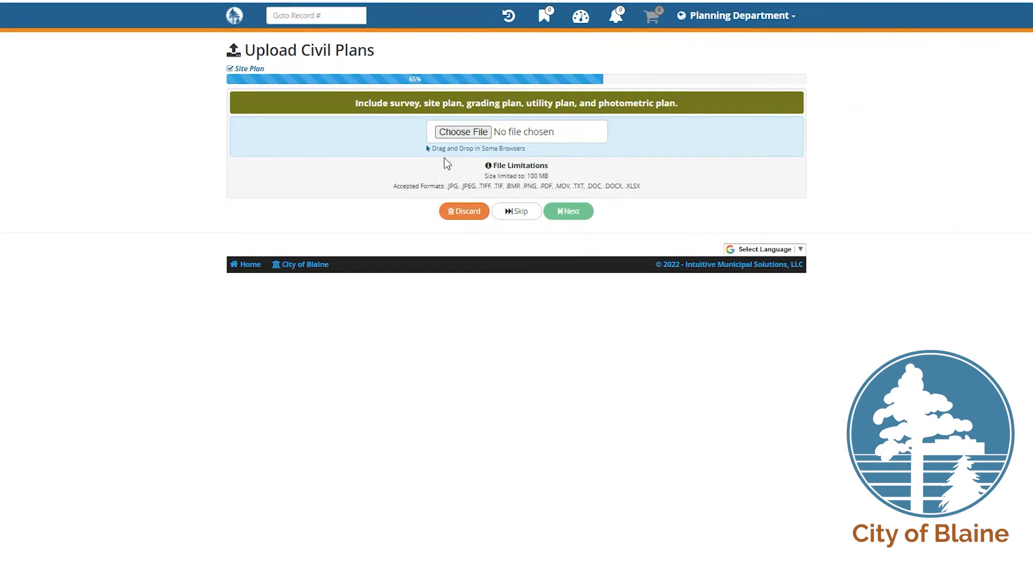
pyautogui.click(458, 131)
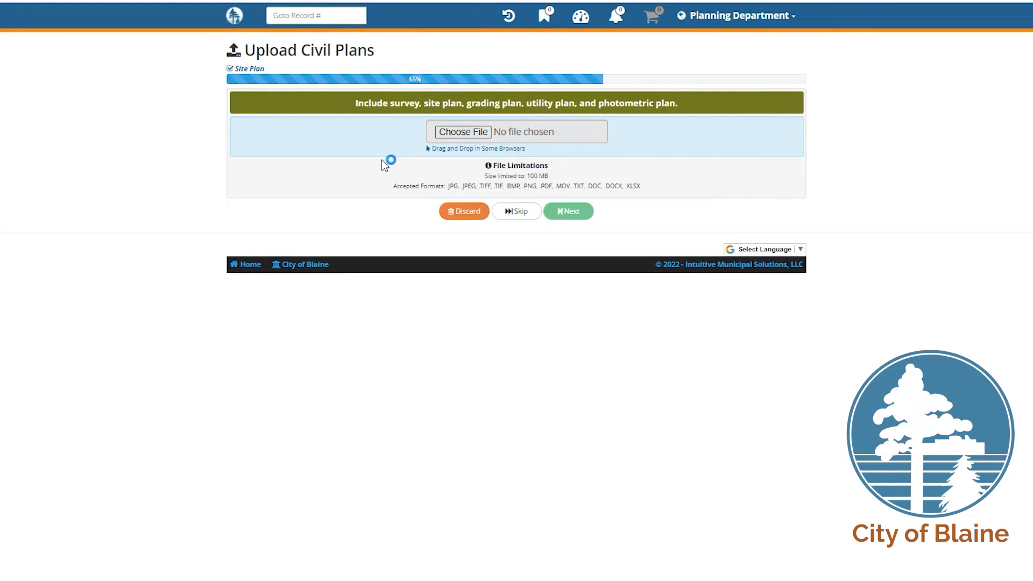
pyautogui.click(178, 251)
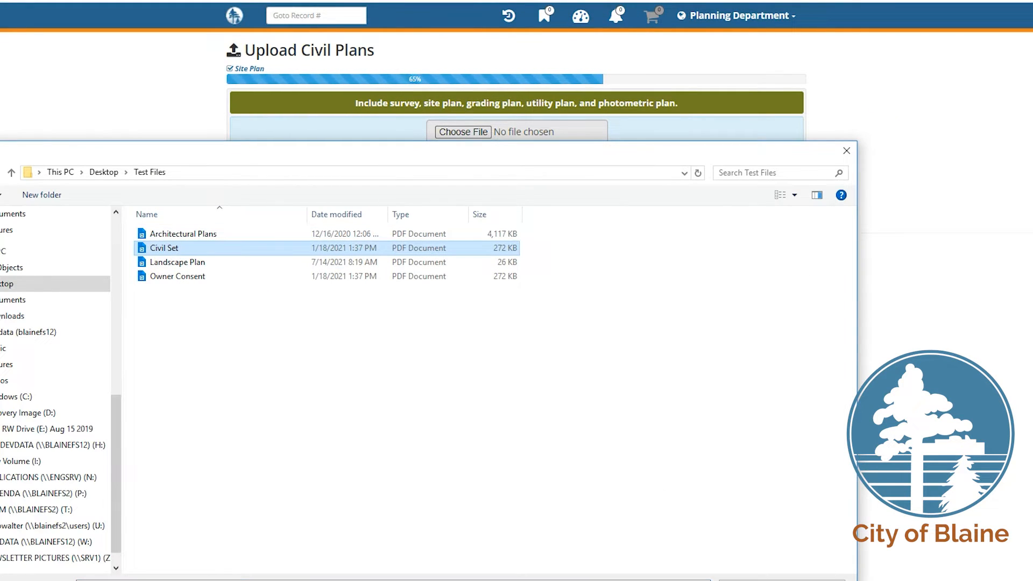
pyautogui.doubleClick(178, 251)
pyautogui.click(578, 215)
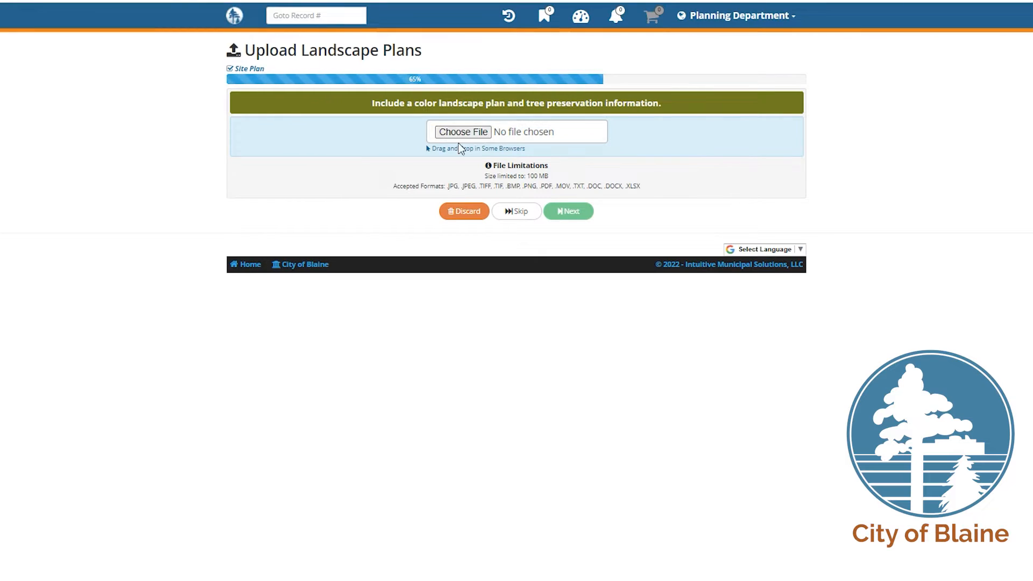
# Upload the Landscape Plan, then Owner Consent.pdf as the signature document.
pyautogui.click(450, 134)
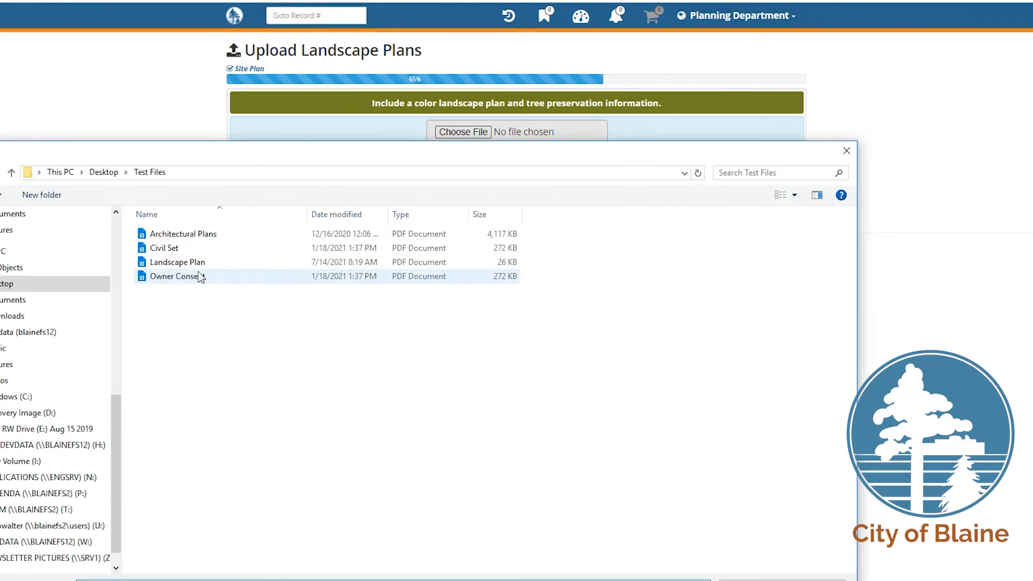
pyautogui.click(196, 263)
pyautogui.click(736, 580)
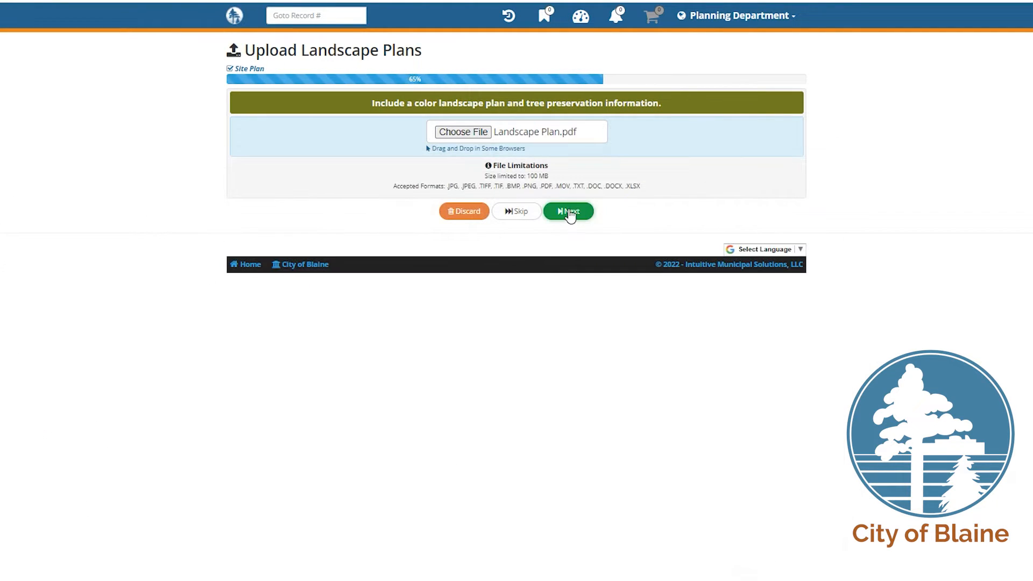
pyautogui.click(568, 210)
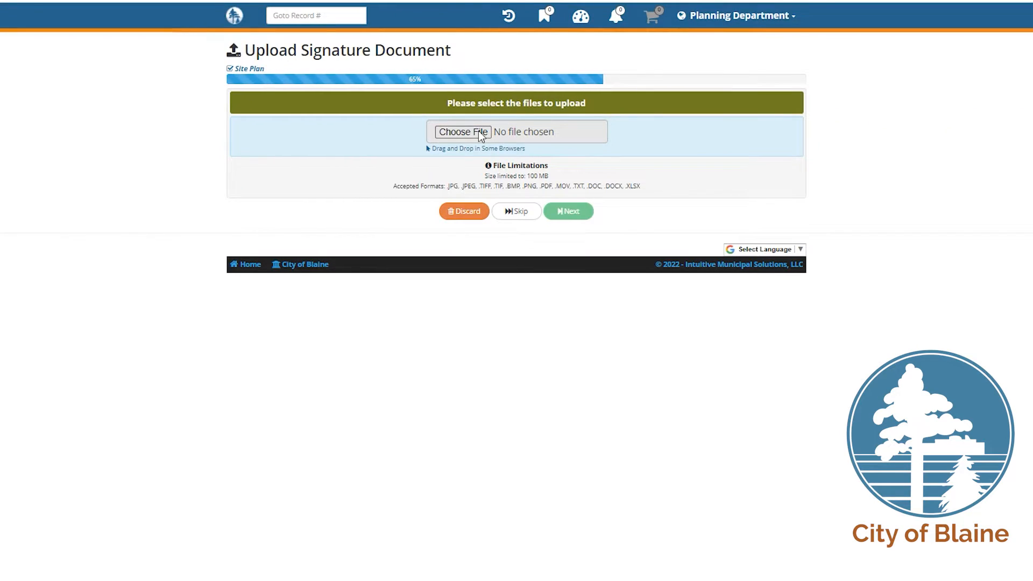
pyautogui.click(478, 130)
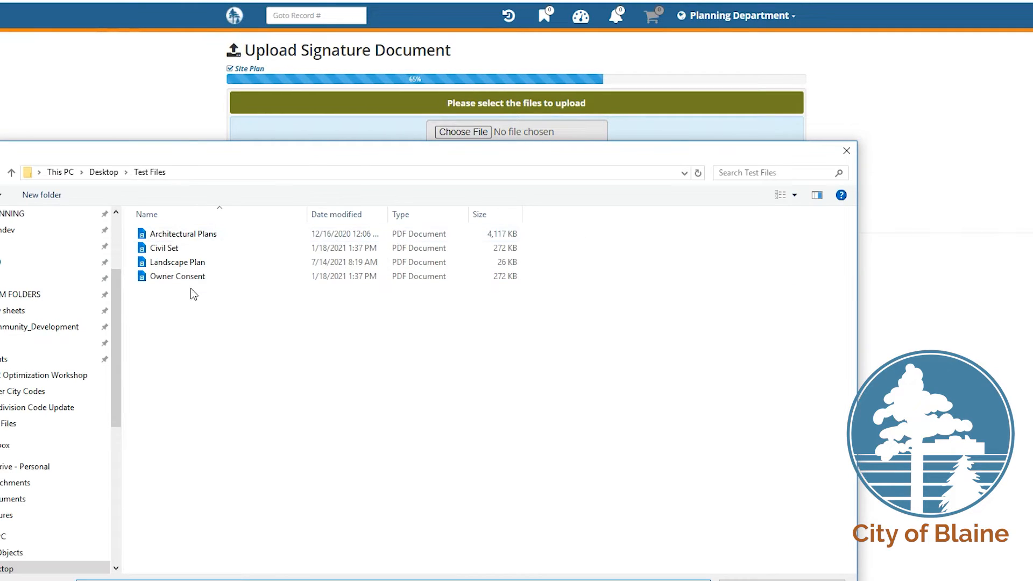
pyautogui.click(190, 277)
pyautogui.press('Return')
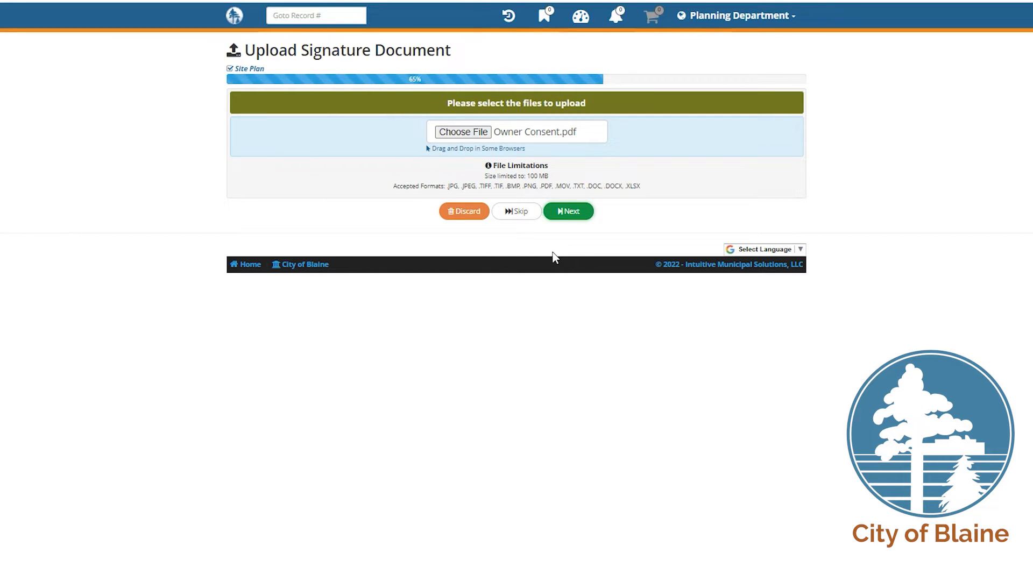
pyautogui.click(569, 212)
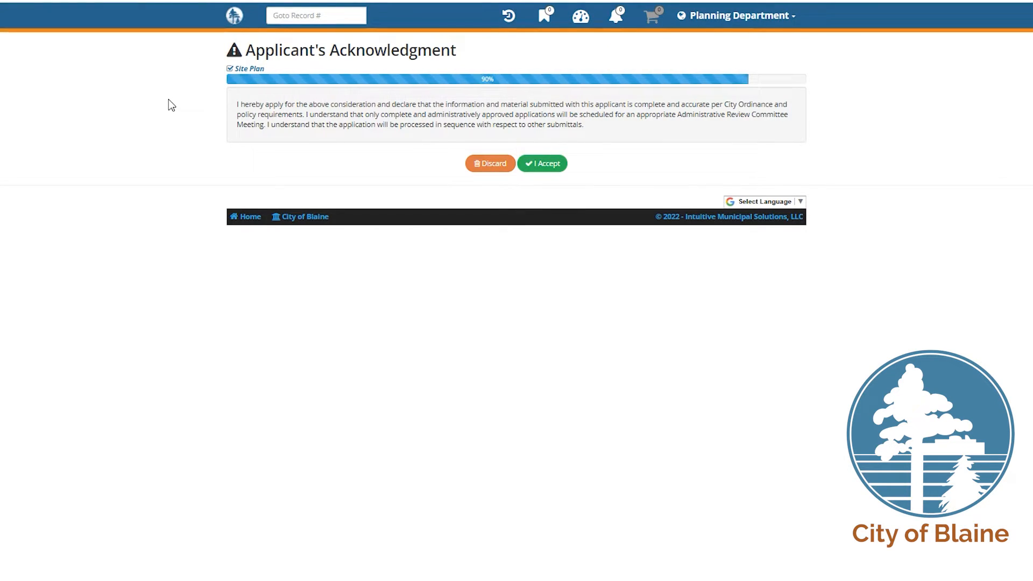
# Accept the Applicant's Acknowledgment statement.
pyautogui.click(557, 170)
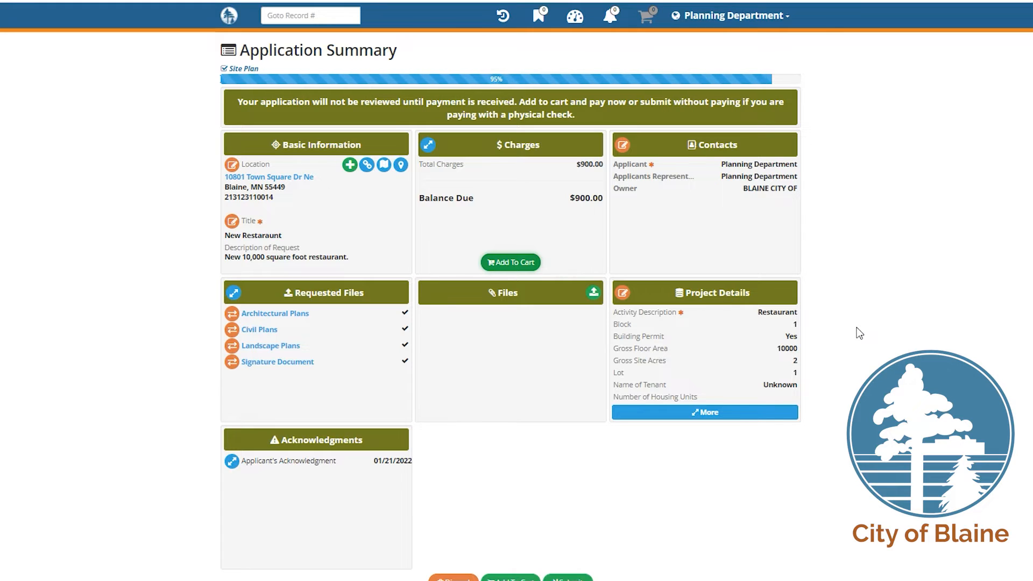
# Edit Project Details to change Gross Floor Area from 10,000 to 15,000 and save.
pyautogui.click(628, 296)
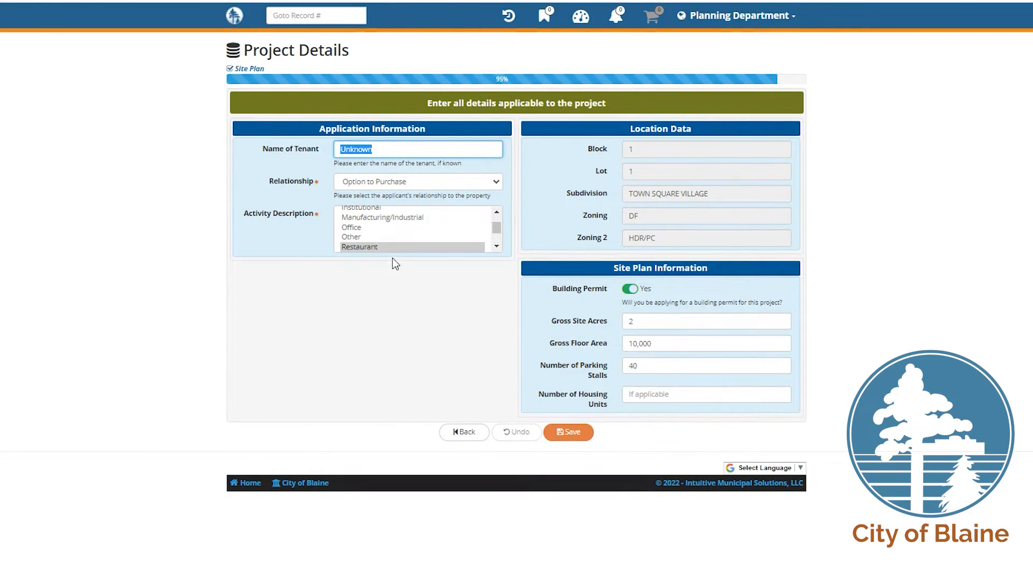
pyautogui.click(637, 344)
pyautogui.press('BackSpace')
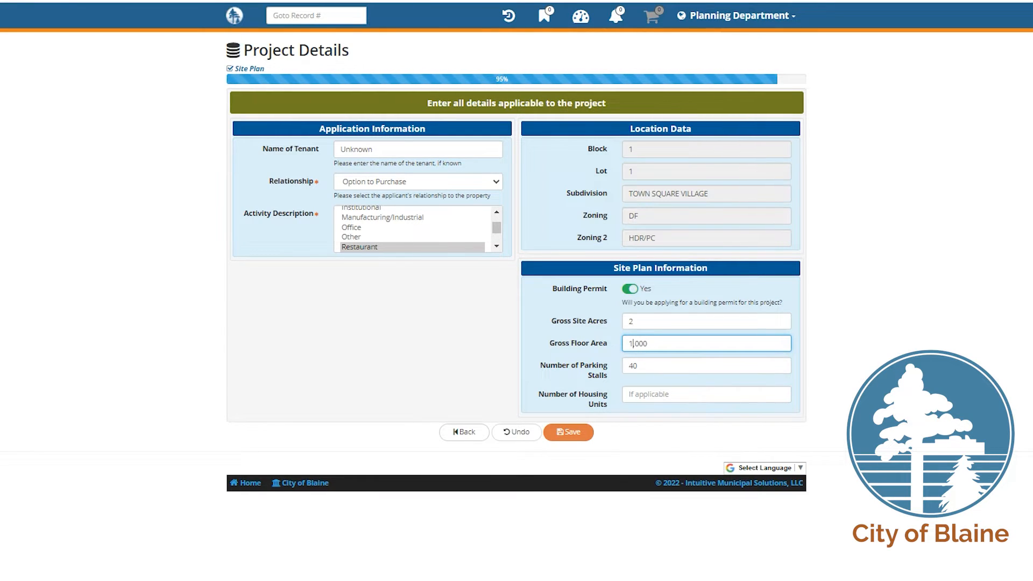
pyautogui.click(568, 432)
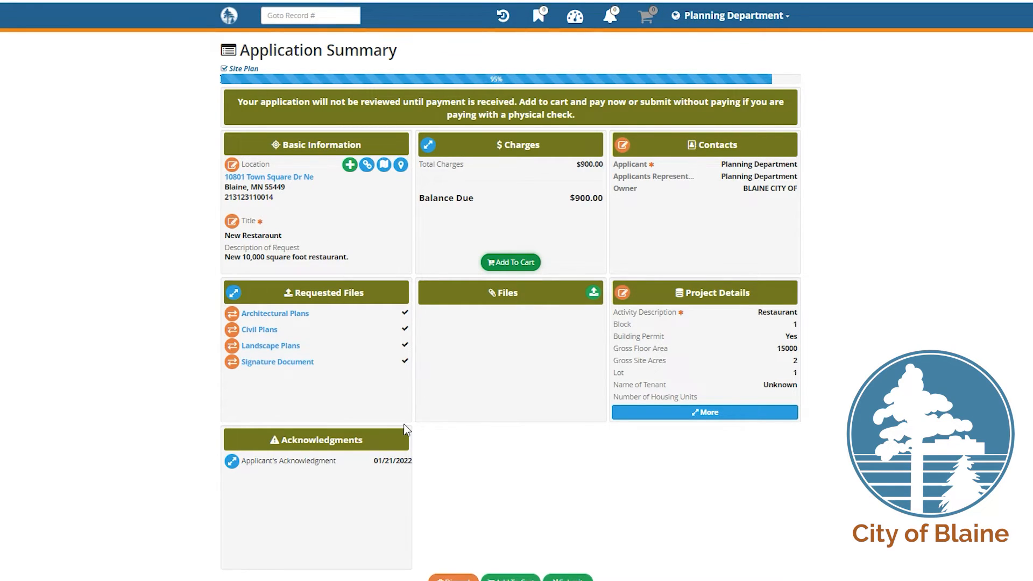
pyautogui.click(593, 293)
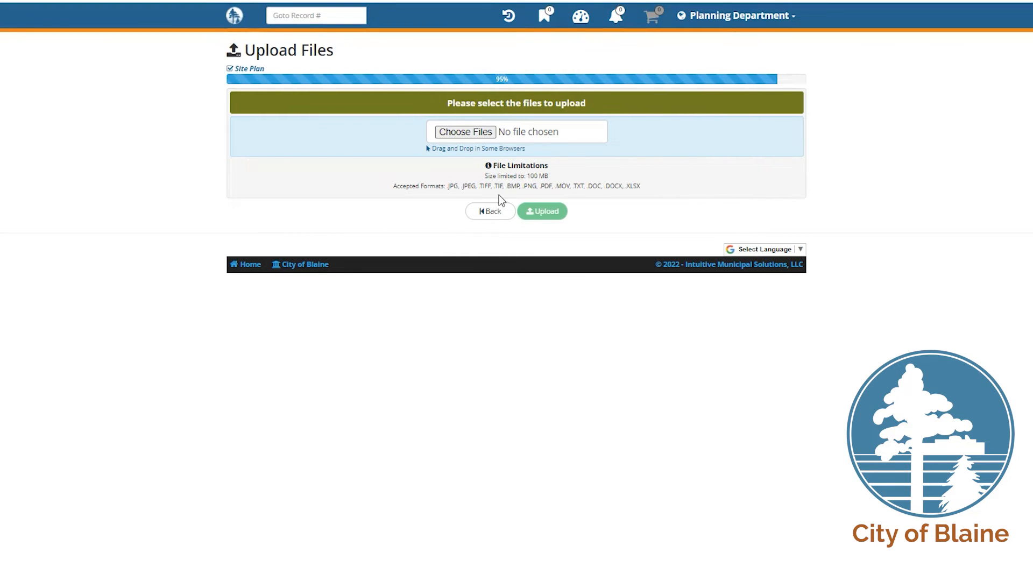
pyautogui.click(492, 213)
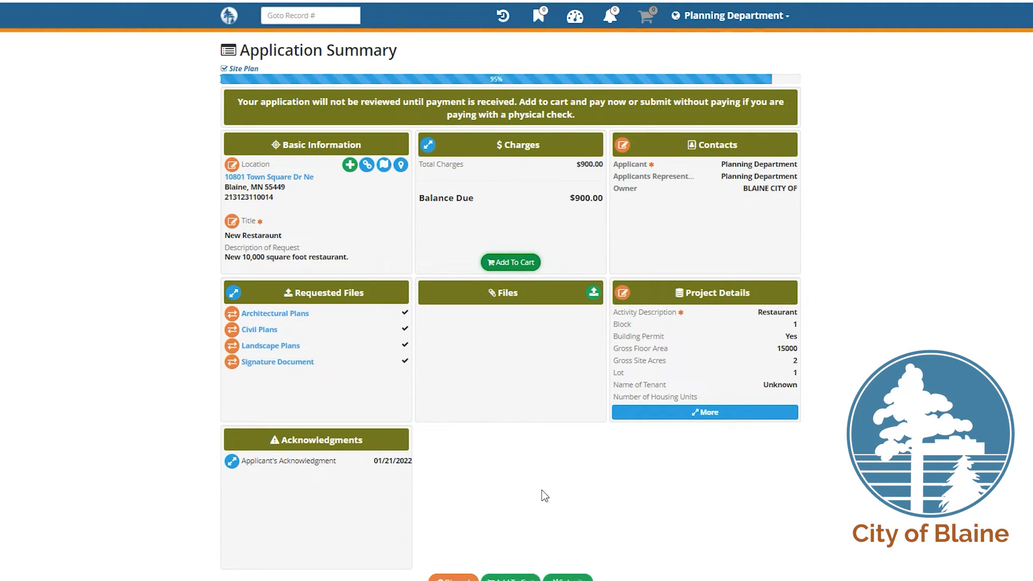
pyautogui.scroll(-1, 459, 440)
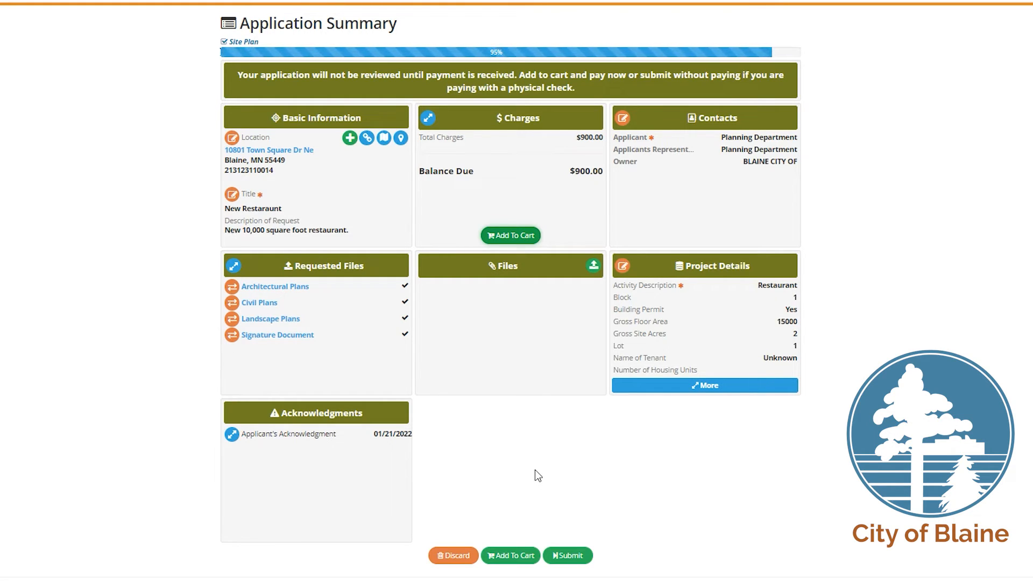
# Add the Site Plan's $900.00 fees to the cart, then return to the pending application.
pyautogui.click(517, 555)
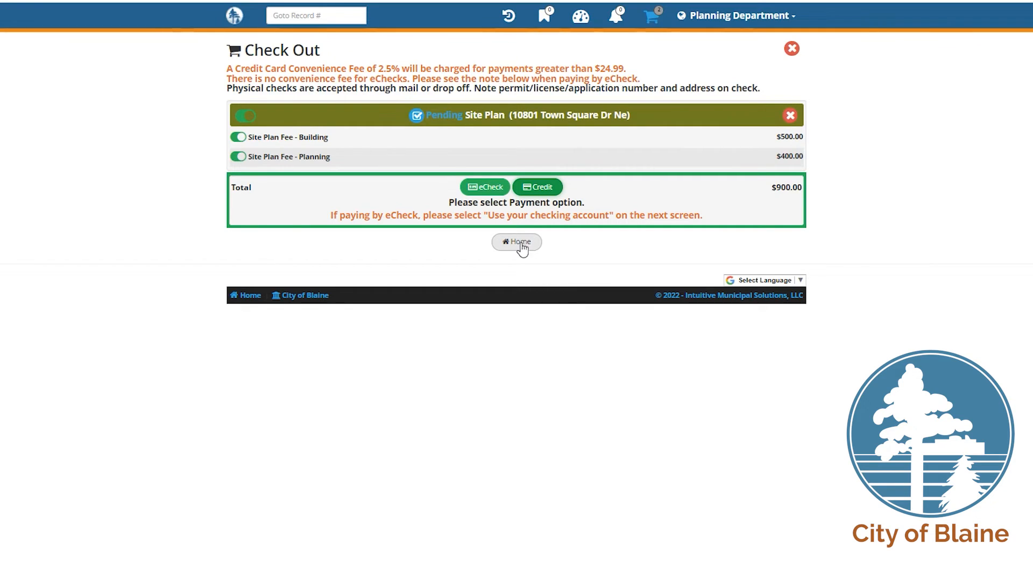
pyautogui.click(416, 115)
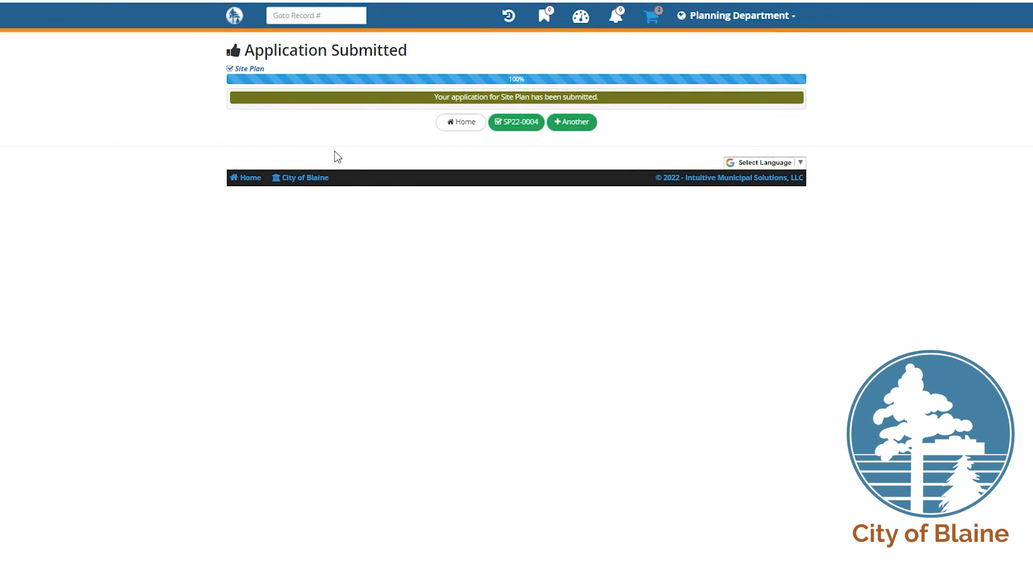
# Open the submitted record SP22-0004 from the Application Submitted page.
pyautogui.click(516, 124)
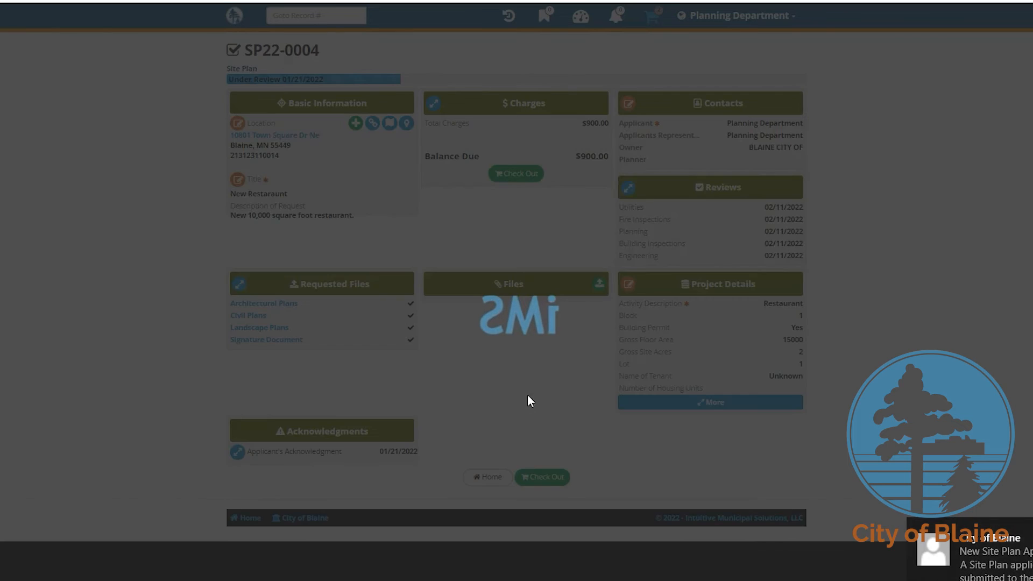